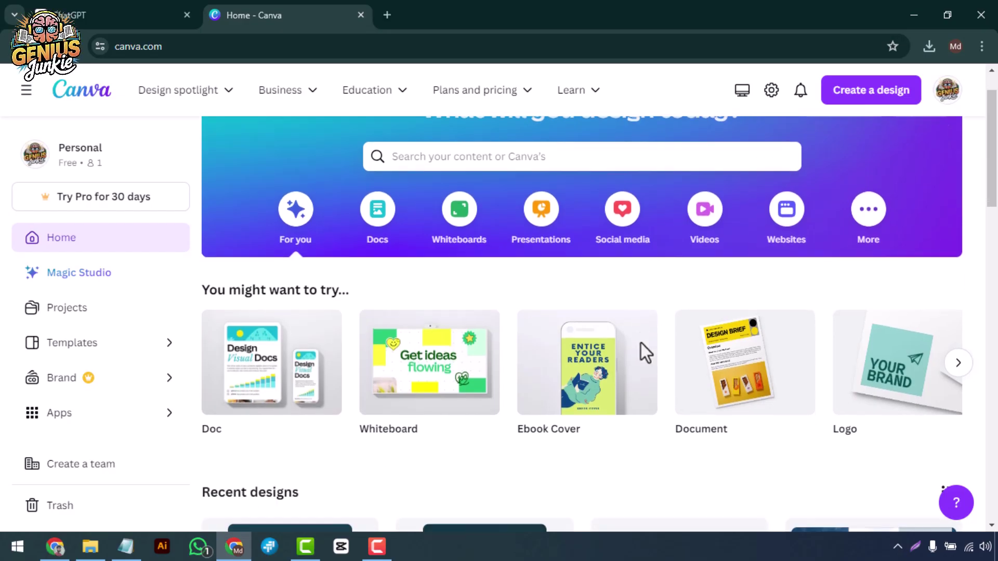
Step: Look through the home page's recent designs and the range of suggested design types
scroll(660, 457, up, 2)
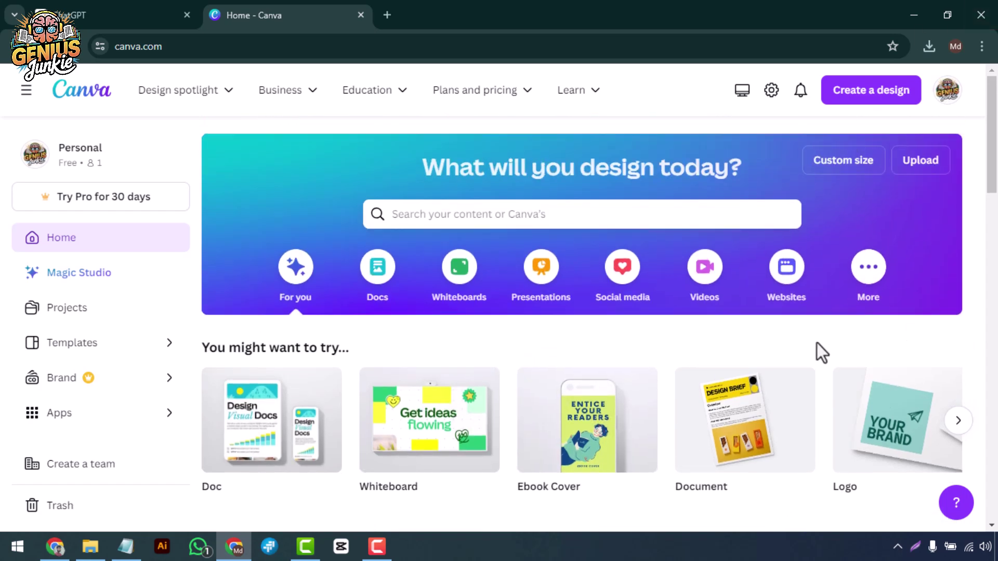
scroll(816, 341, down, 4)
scroll(815, 342, up, 4)
scroll(816, 342, down, 7)
scroll(796, 384, down, 4)
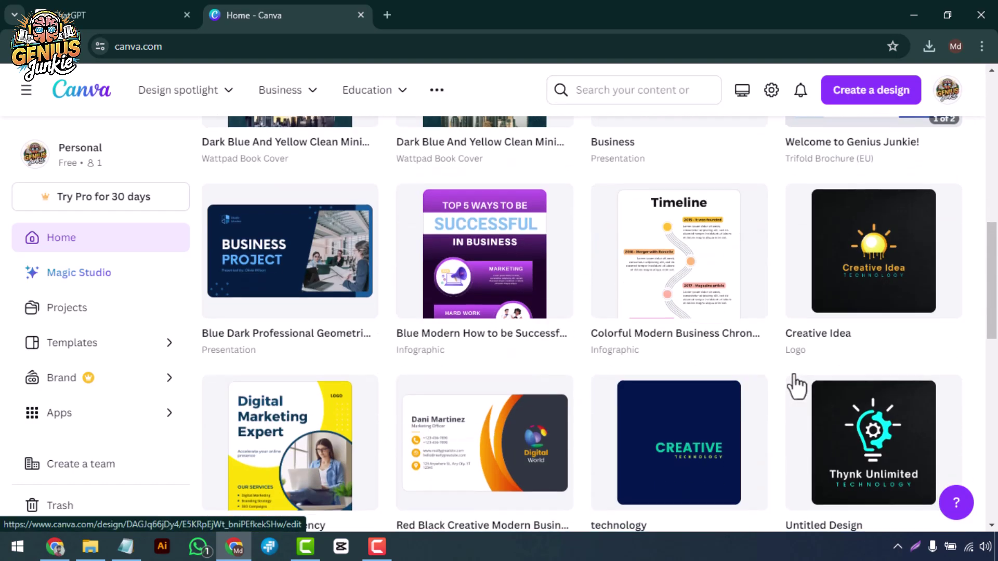
scroll(796, 385, up, 8)
scroll(796, 384, up, 3)
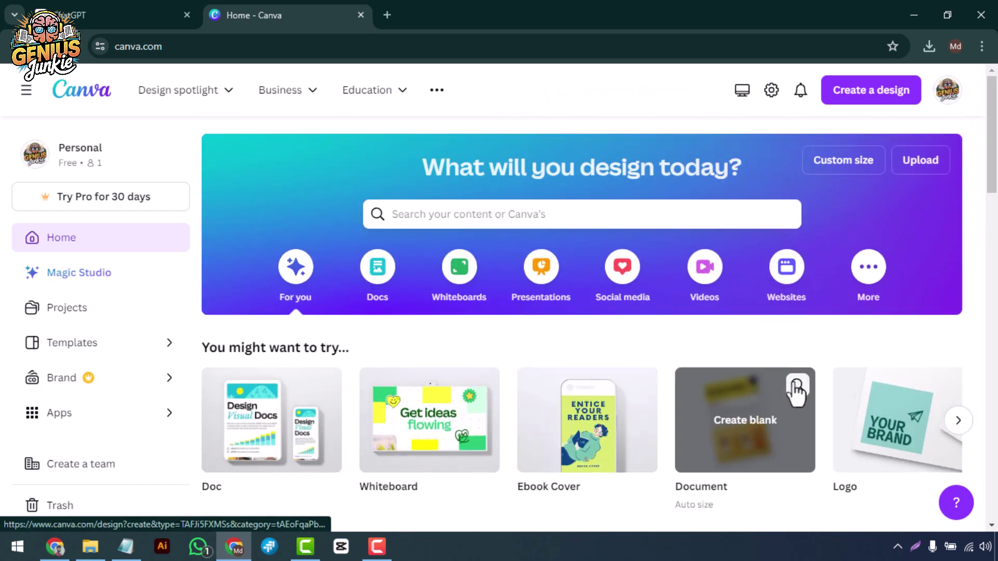
scroll(862, 423, down, 1)
scroll(868, 416, up, 1)
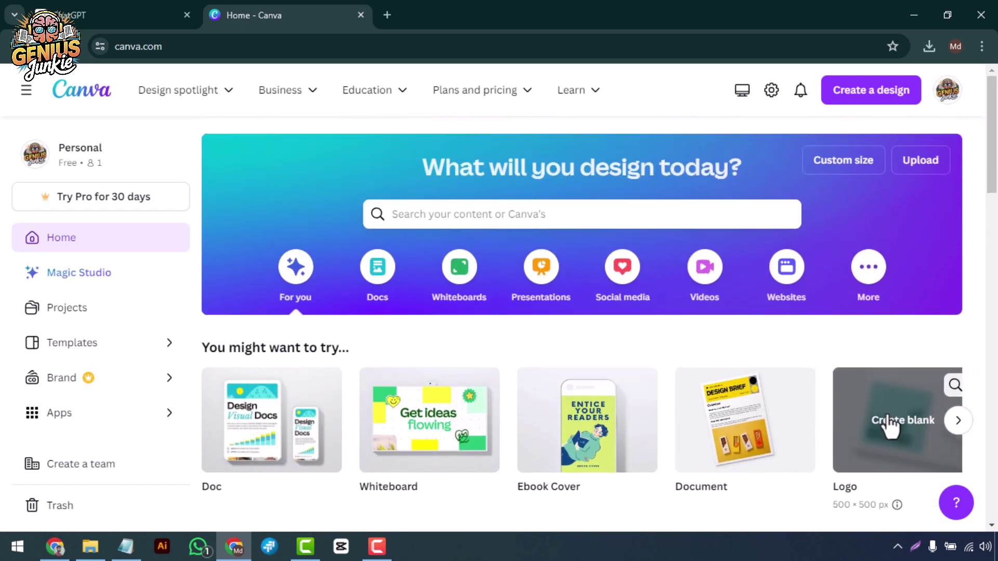
click(958, 429)
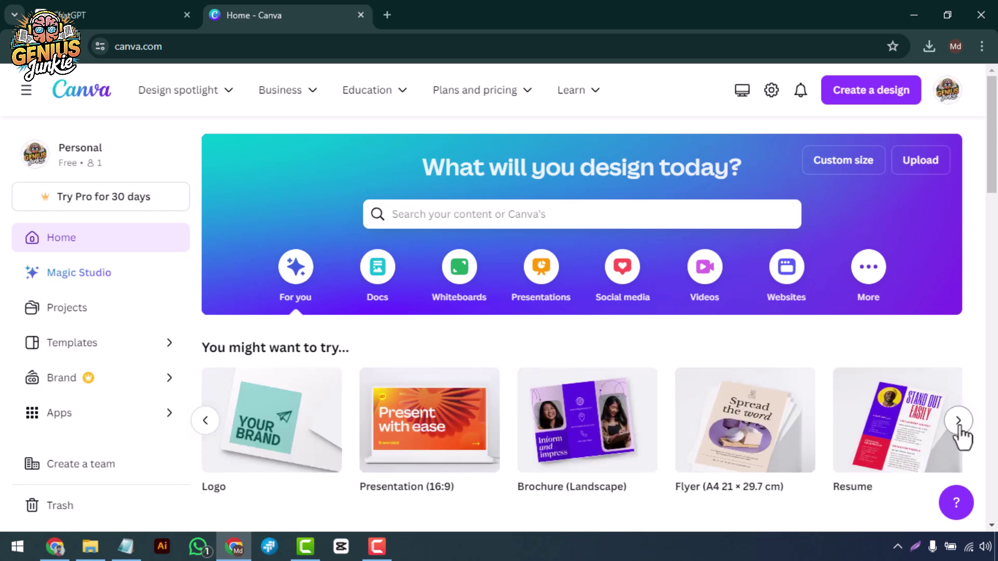
click(959, 422)
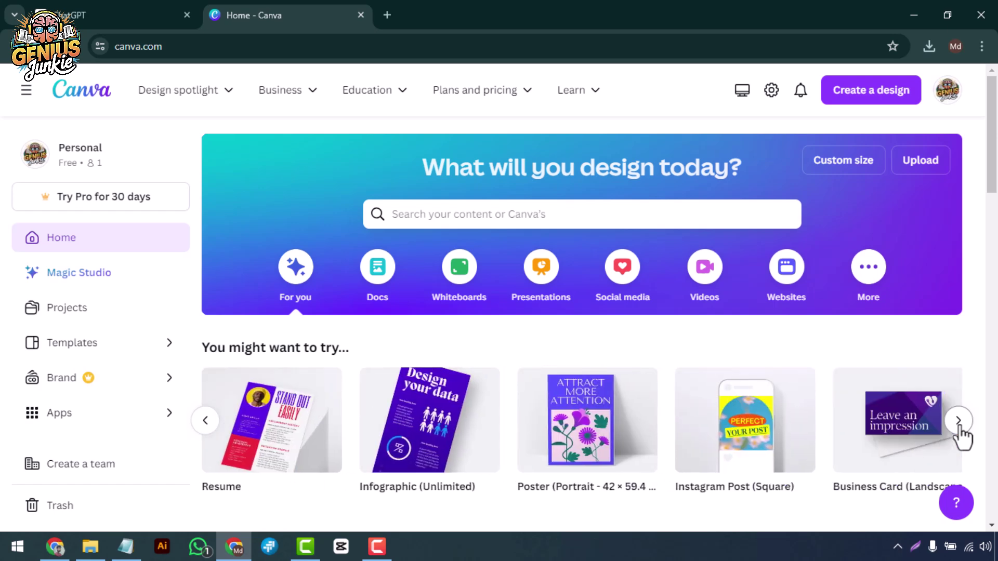
click(959, 427)
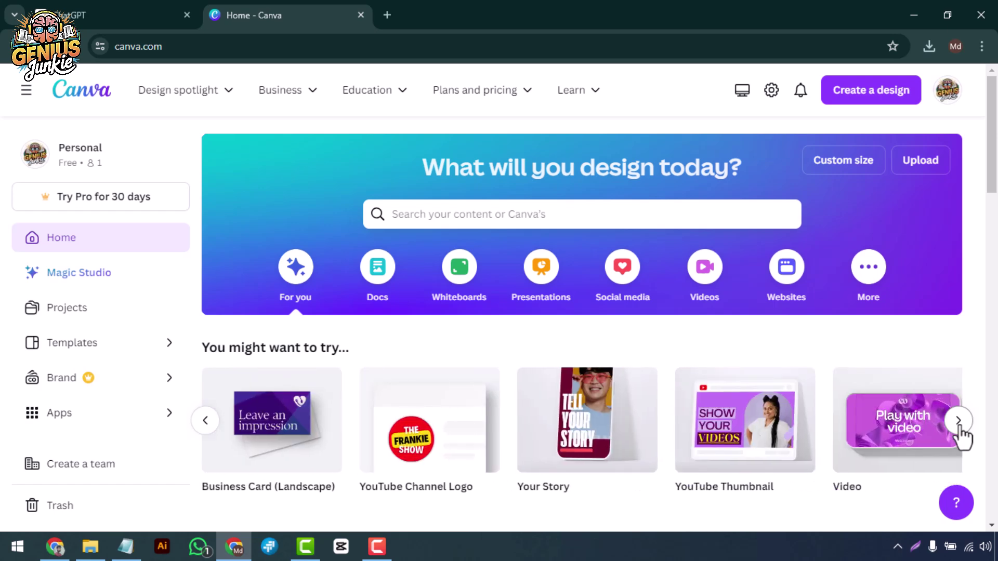
click(958, 428)
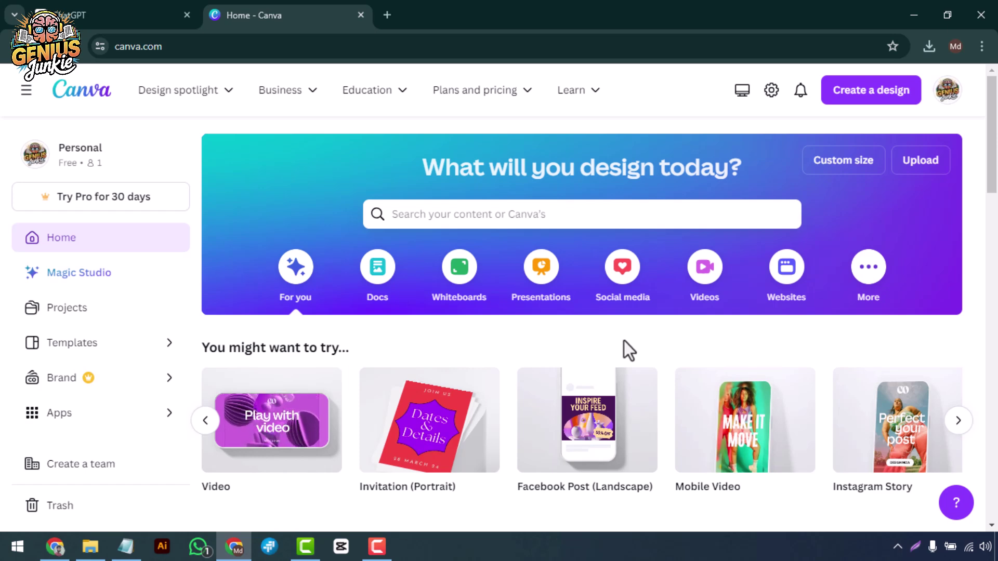
scroll(610, 338, down, 1)
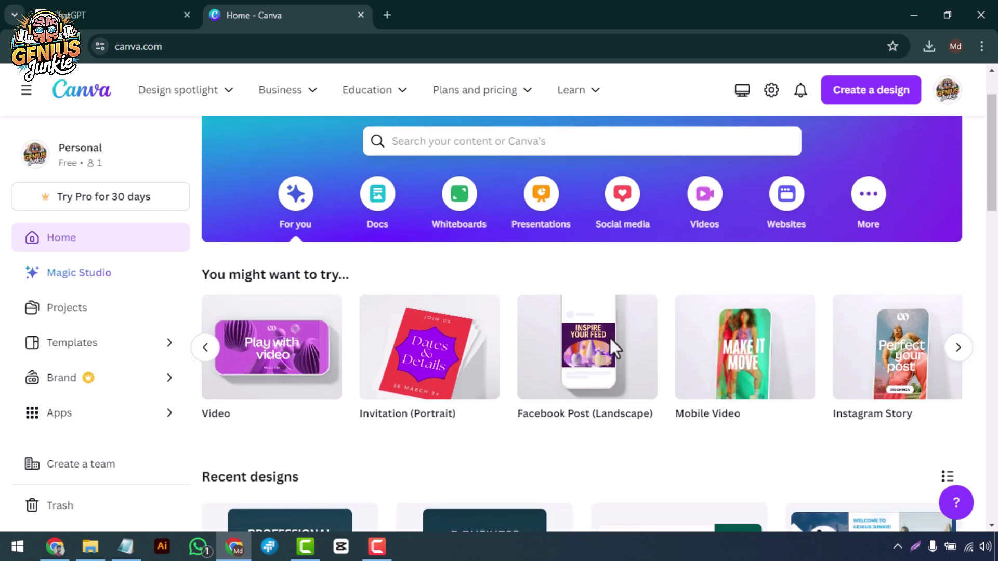
scroll(609, 335, up, 1)
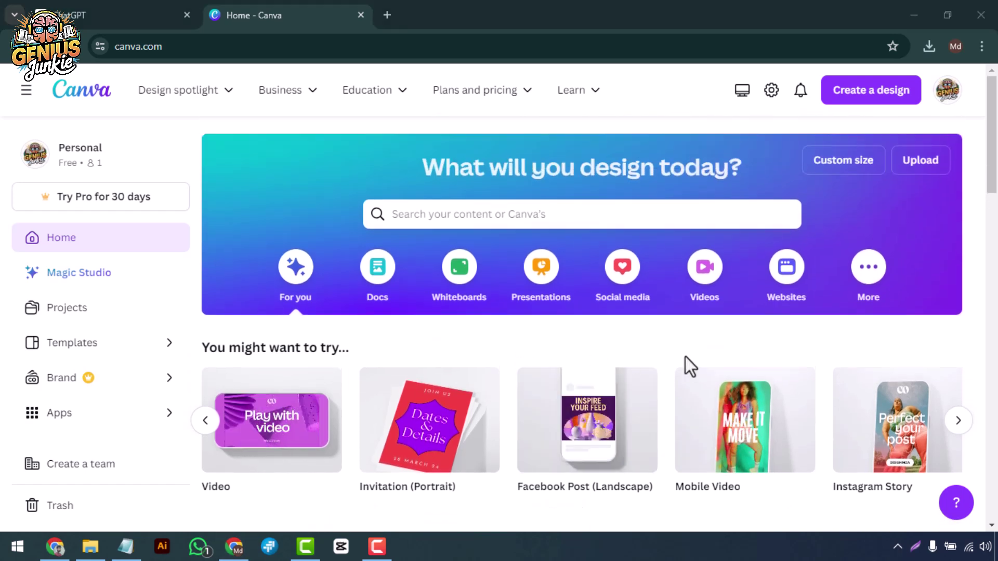
Step: Search the design types for "web banner" and create a blank Banner (Landscape) design of 72 × 36 in
click(860, 95)
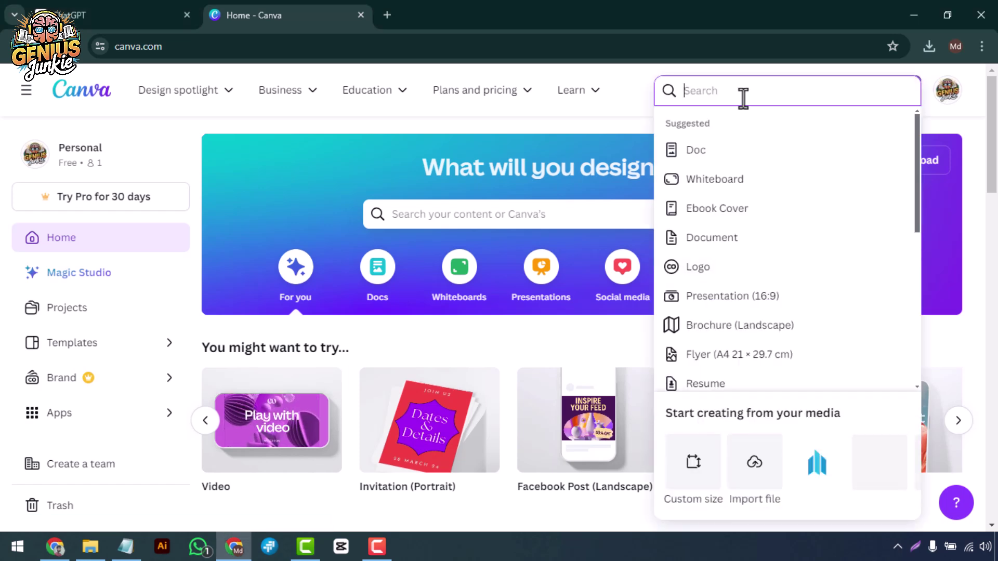
text(web banner)
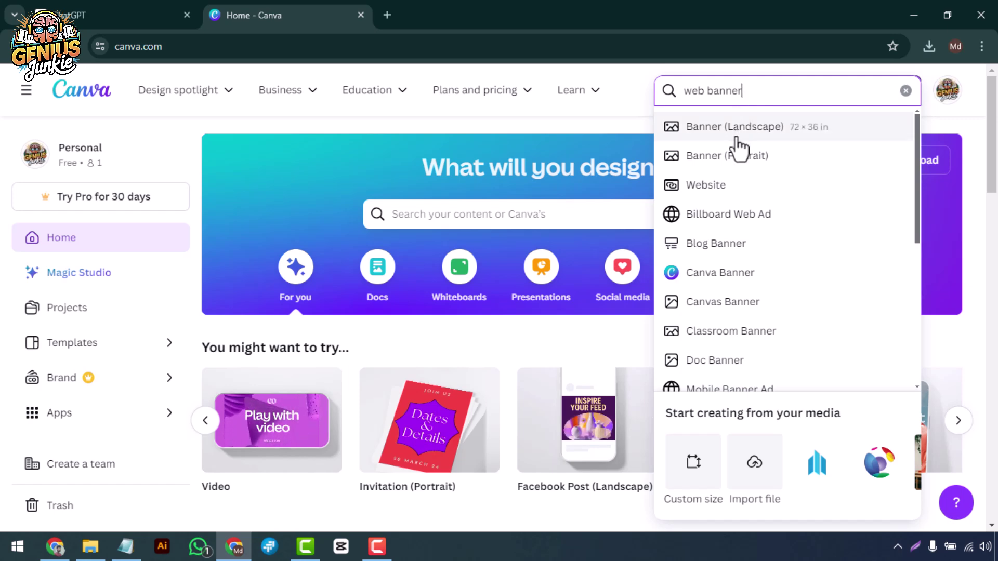
click(762, 139)
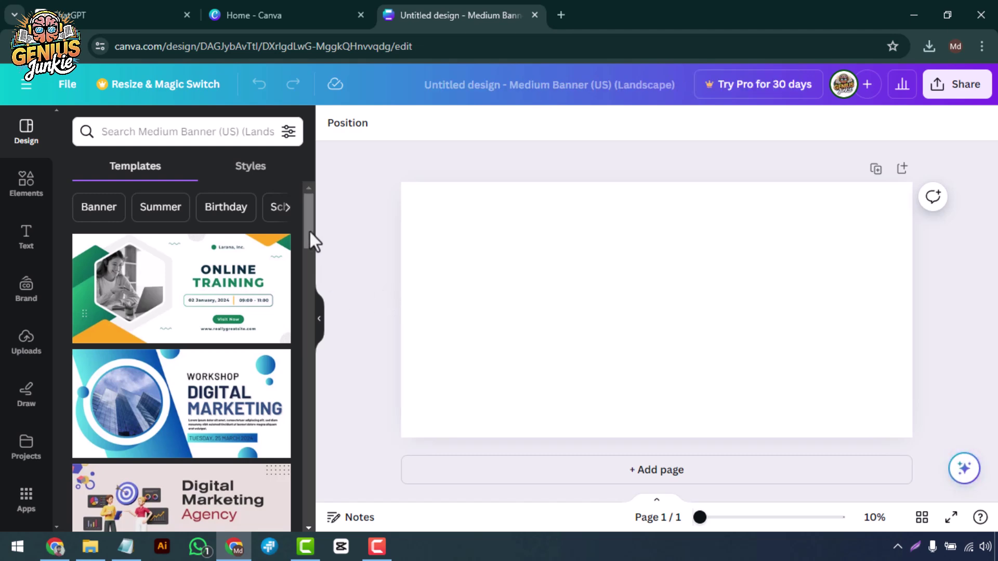
Step: Apply the purple and orange "Digital Marketing Training" template to the blank banner
mouse_move(310, 232)
mouse_down()
mouse_move(316, 267)
mouse_move(315, 233)
mouse_up()
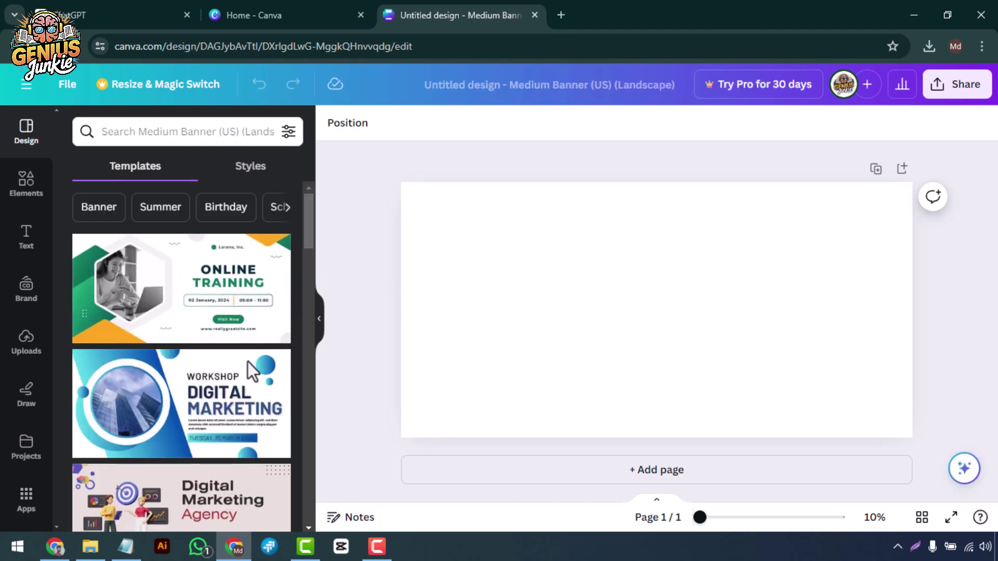
scroll(242, 382, down, 6)
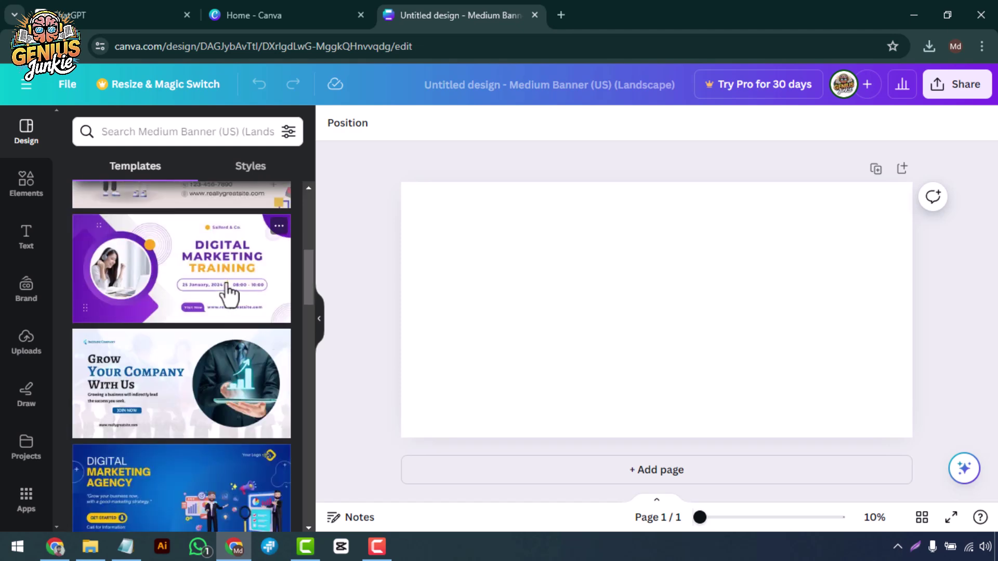
click(228, 293)
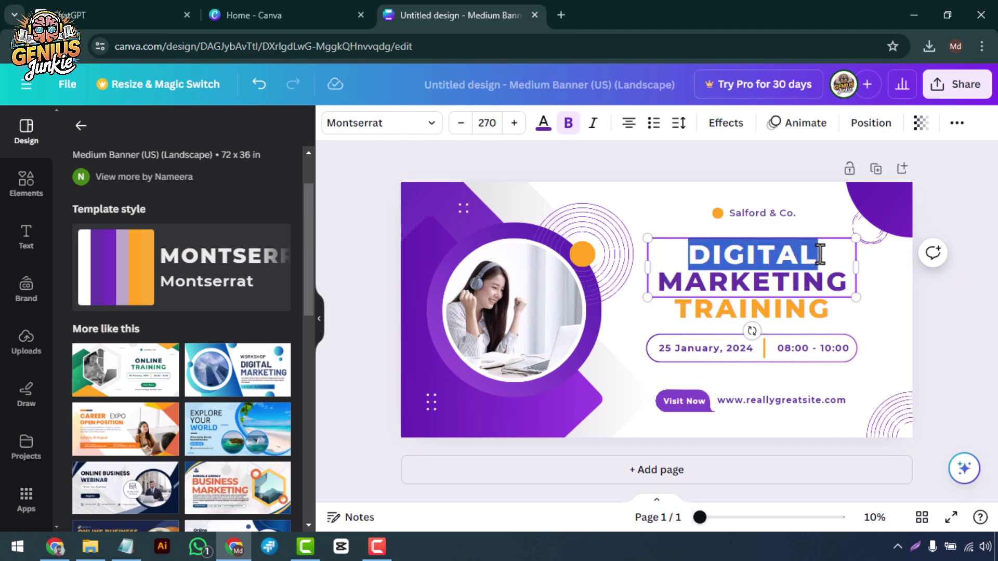
Step: Replace DIGITAL with ONLINE and TRAINING with SUCCESS in the banner's headline
text(ONL)
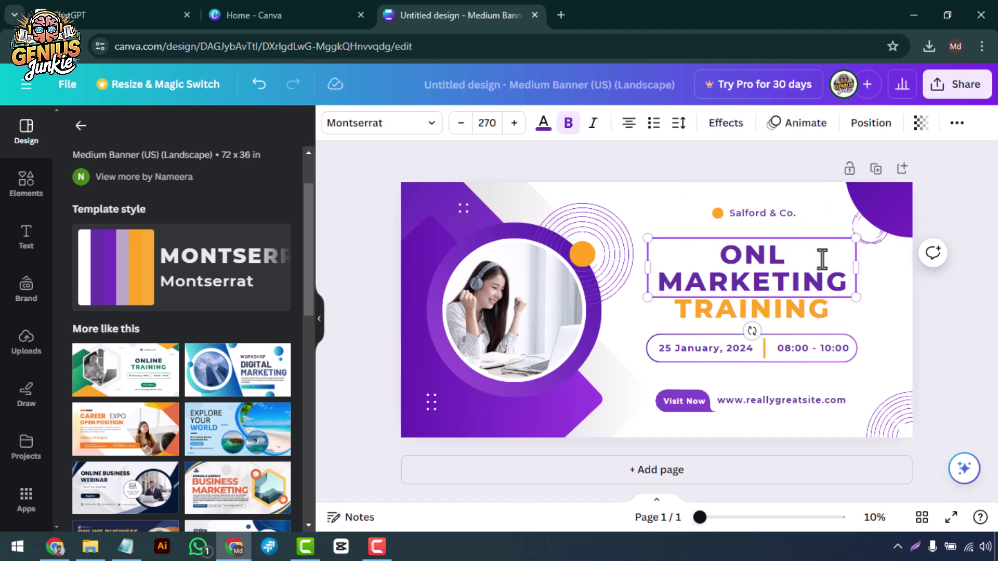
text(INE)
click(748, 320)
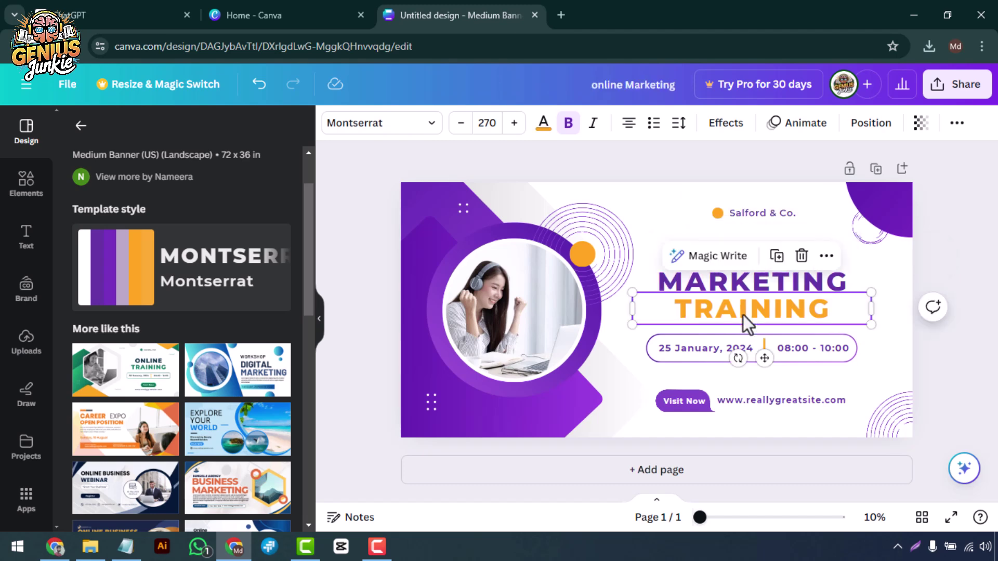
double_click(739, 315)
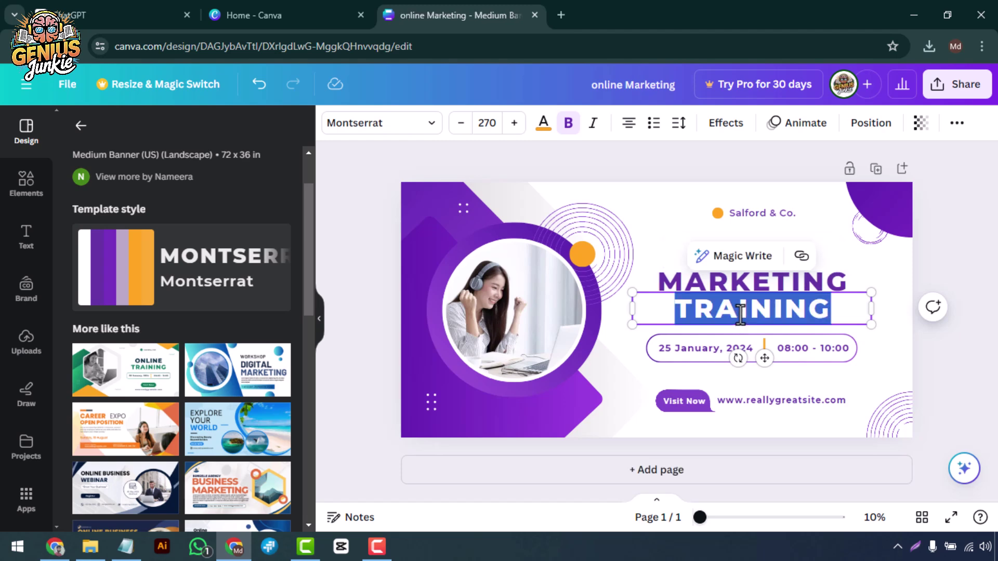
text(SUCCESS)
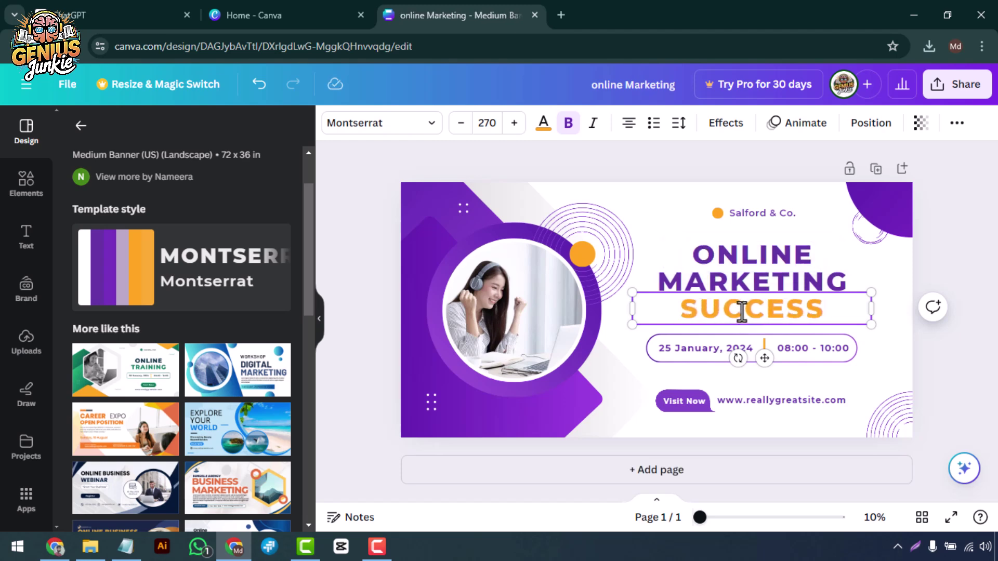
Step: Set the word ONLINE in the headline to the Montserrat SemiBold font style
click(771, 264)
double_click(772, 262)
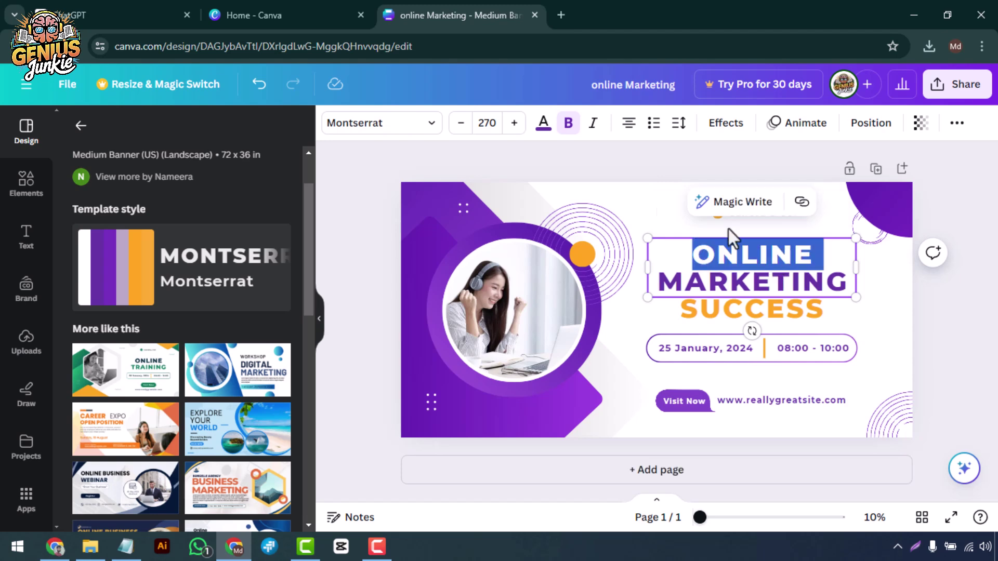
click(431, 125)
click(73, 266)
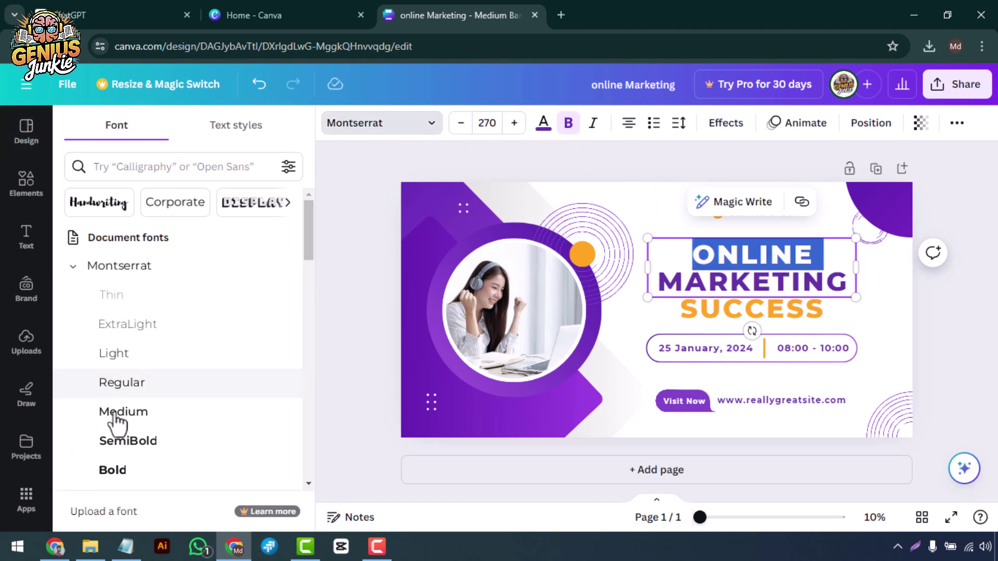
click(125, 448)
Step: Increase the font size of ONLINE MARKETING to 277 and of SUCCESS to 276
click(785, 274)
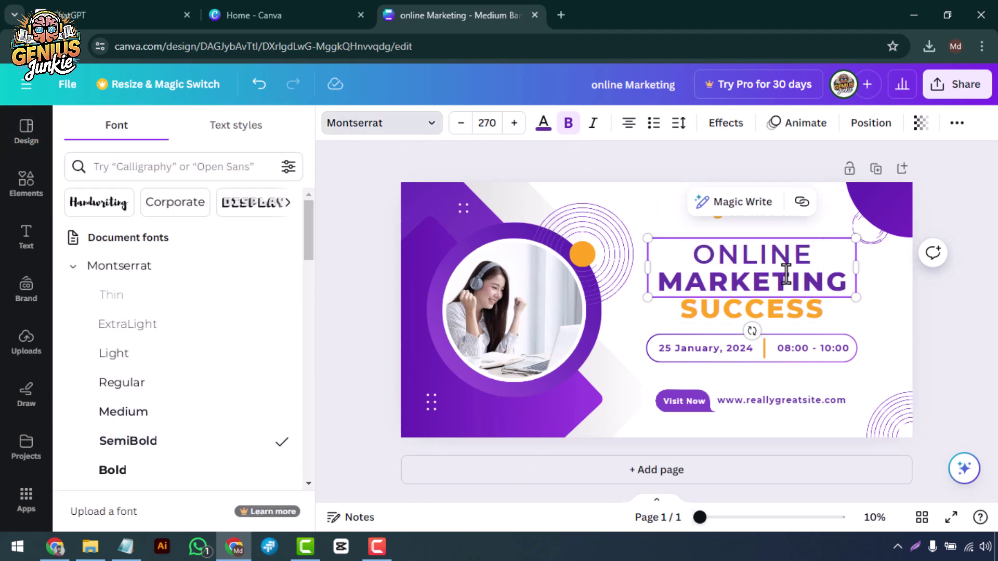
key(Escape)
click(514, 123)
click(514, 123)
click(515, 123)
click(514, 124)
click(514, 123)
click(514, 123)
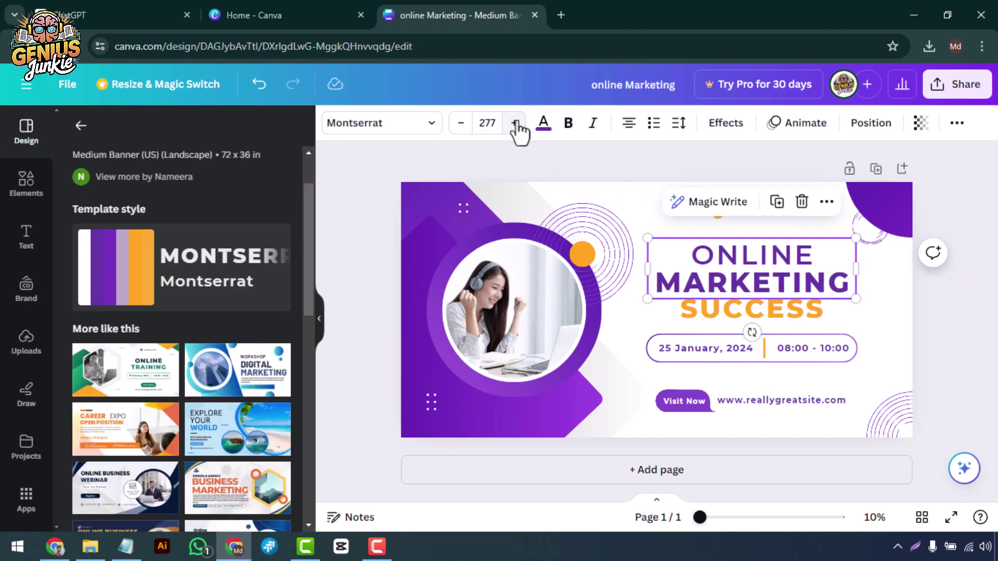
click(758, 319)
click(514, 123)
click(514, 123)
click(514, 123)
click(515, 123)
click(515, 123)
click(515, 123)
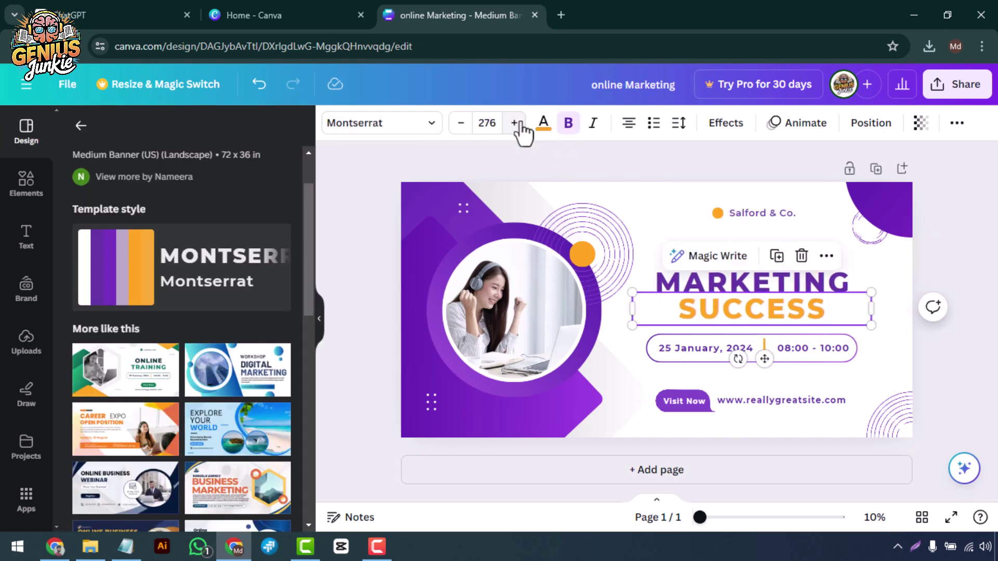
Step: Change the banner's background colour to a very light pink
click(333, 123)
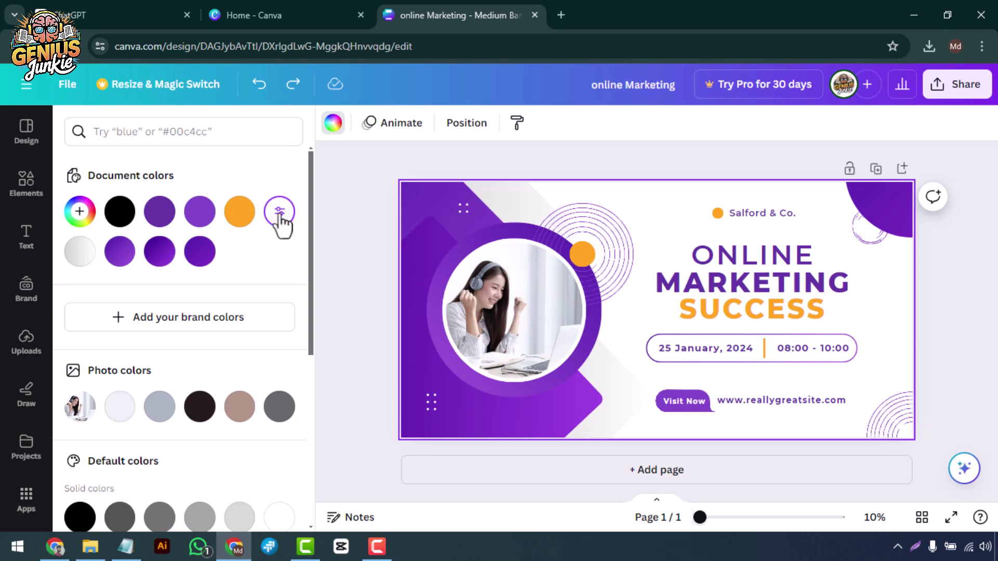
click(280, 213)
drag(79, 283, 87, 281)
Step: Recolour the purple corner shape above the photo with a lighter purple gradient and adjust its gradient colour
click(500, 201)
click(404, 123)
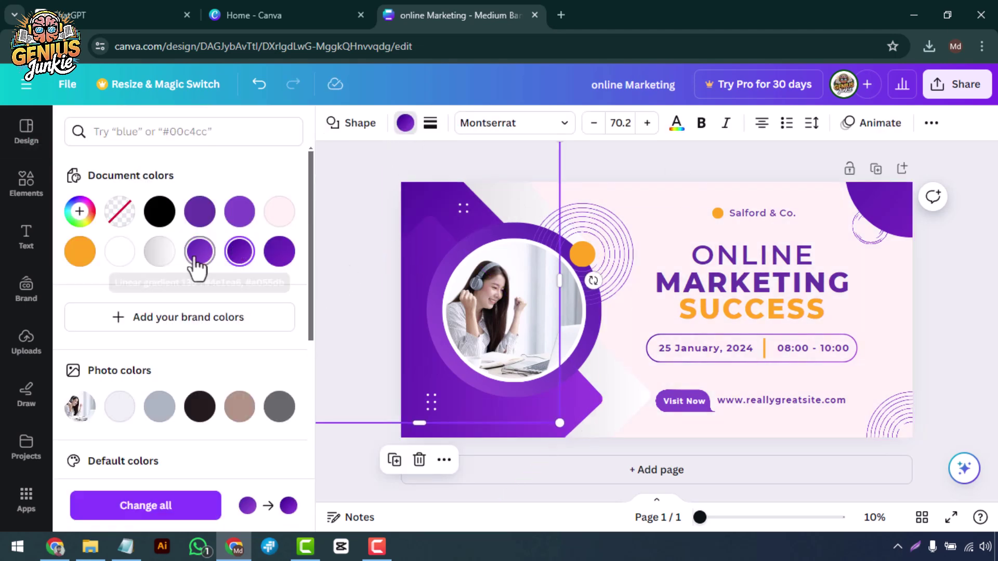
click(200, 263)
click(126, 319)
drag(258, 364, 208, 333)
Step: Change both gradient colours of the large purple arrow shape behind the photo to brighter violets
click(421, 281)
click(406, 127)
click(278, 252)
click(89, 319)
drag(285, 378, 276, 352)
click(126, 319)
click(363, 251)
Step: Shrink the ring around the circular photo slightly and fill it with orange #ffa621
click(594, 321)
click(578, 341)
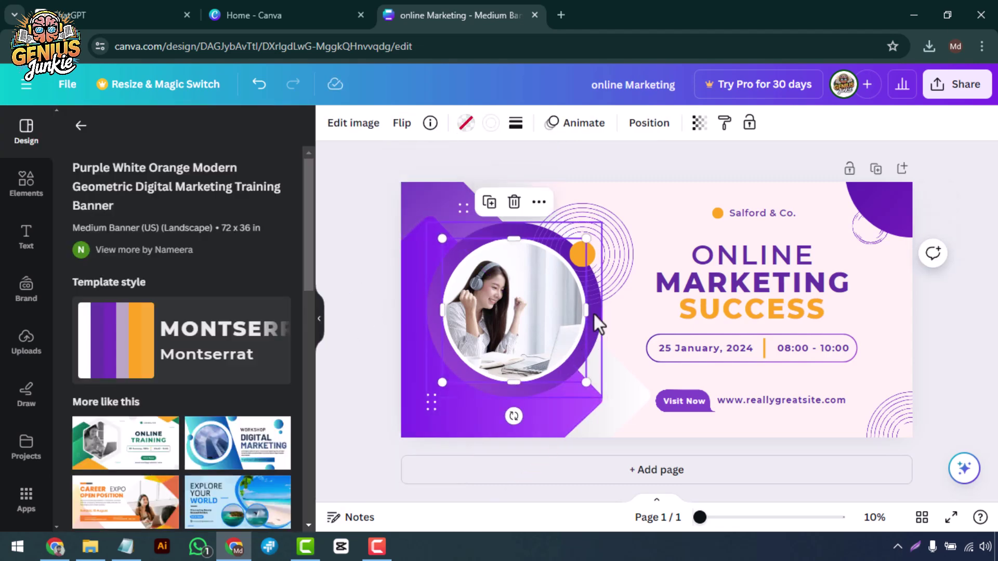
click(595, 323)
drag(603, 398, 597, 390)
click(406, 125)
click(83, 256)
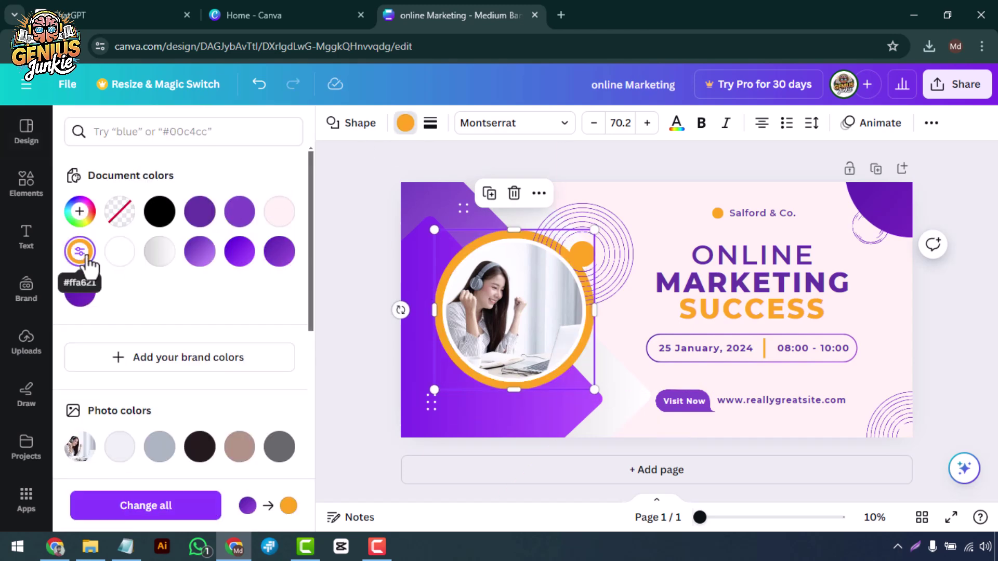
click(366, 296)
Step: Set the transparency of the concentric-circle line pattern beside the photo to 60
click(622, 264)
click(674, 122)
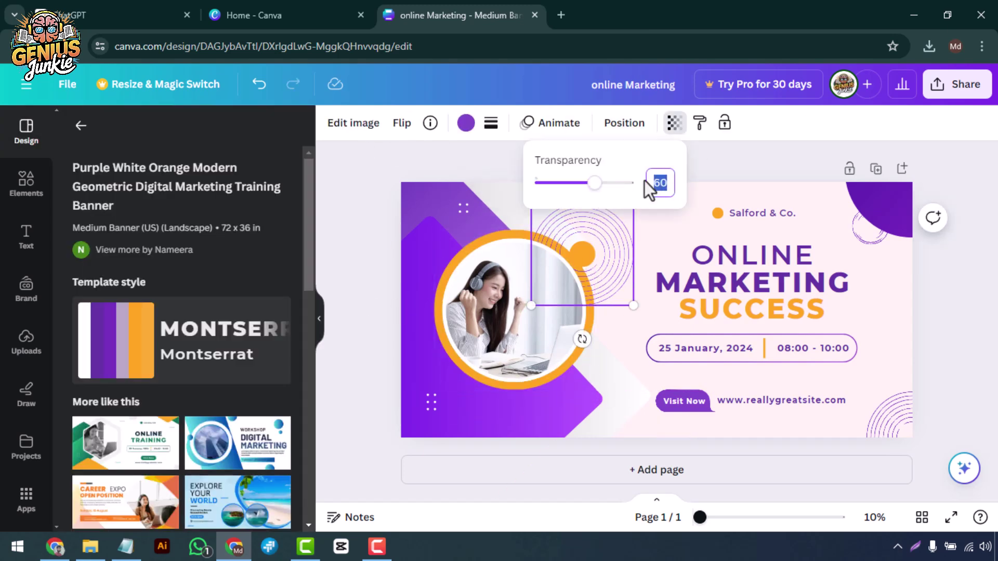
click(567, 260)
Step: Replace the photo in the circular frame with a recommended stock photo of a woman sitting with a laptop
click(31, 200)
scroll(311, 270, down, 10)
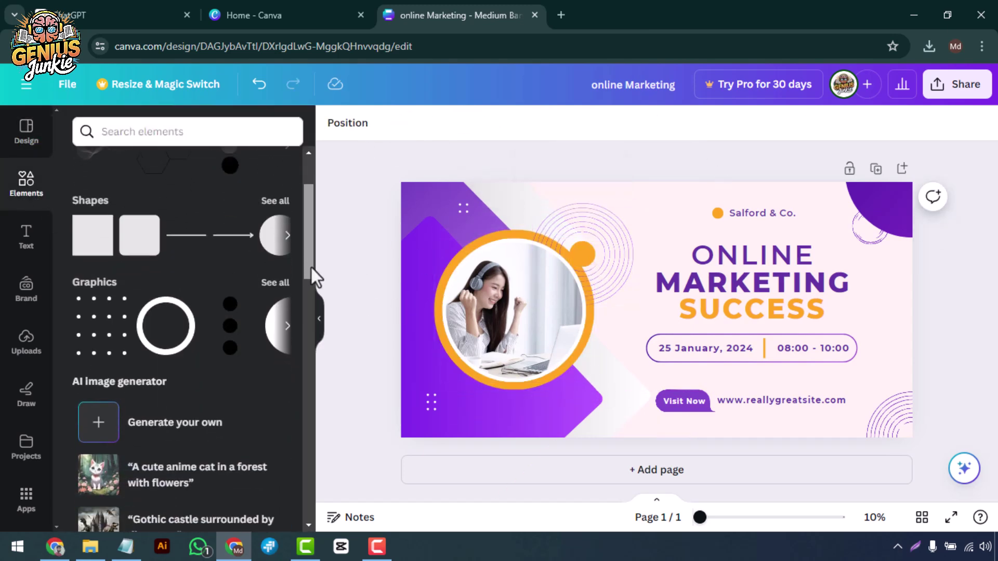
click(274, 279)
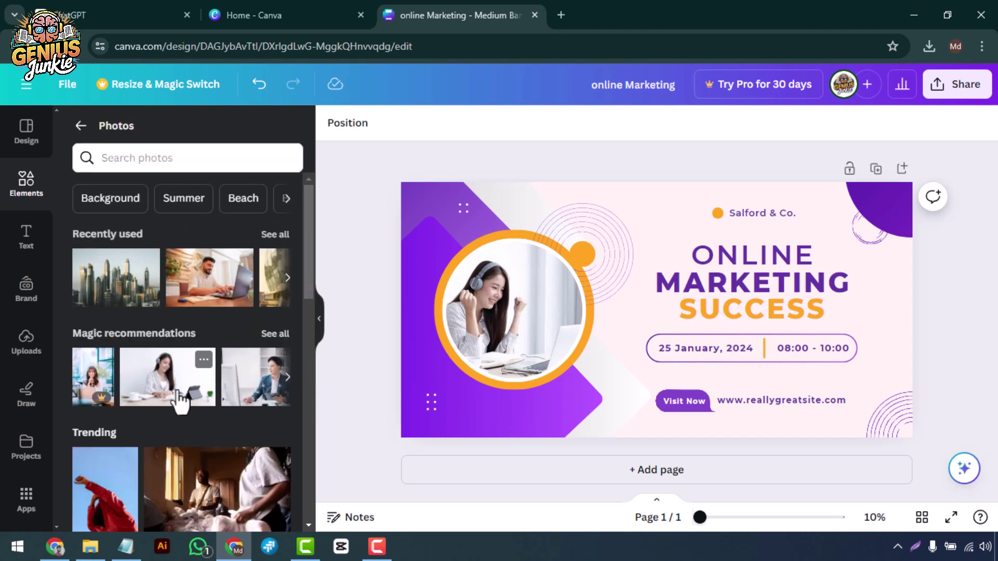
click(275, 334)
scroll(281, 353, down, 6)
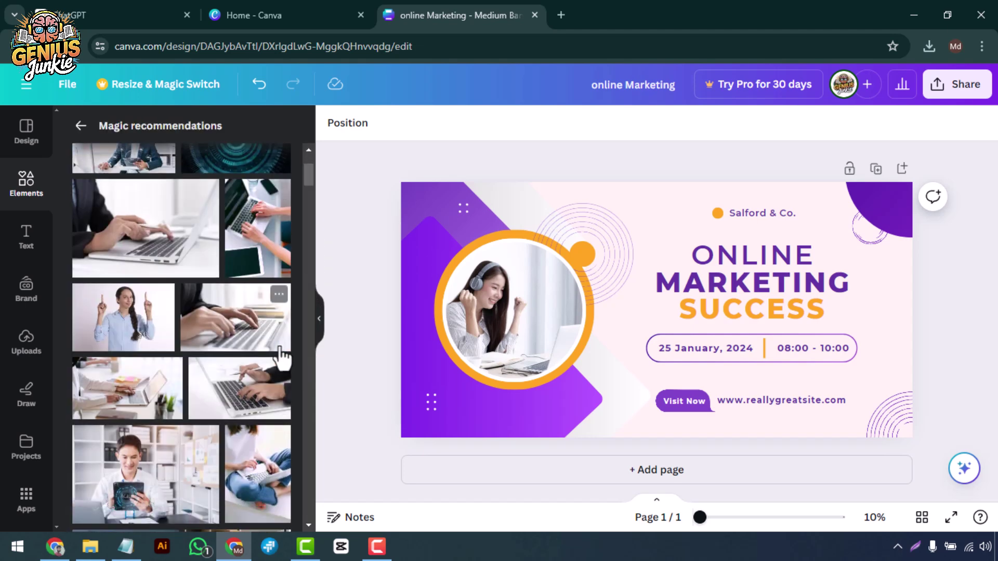
scroll(285, 353, down, 6)
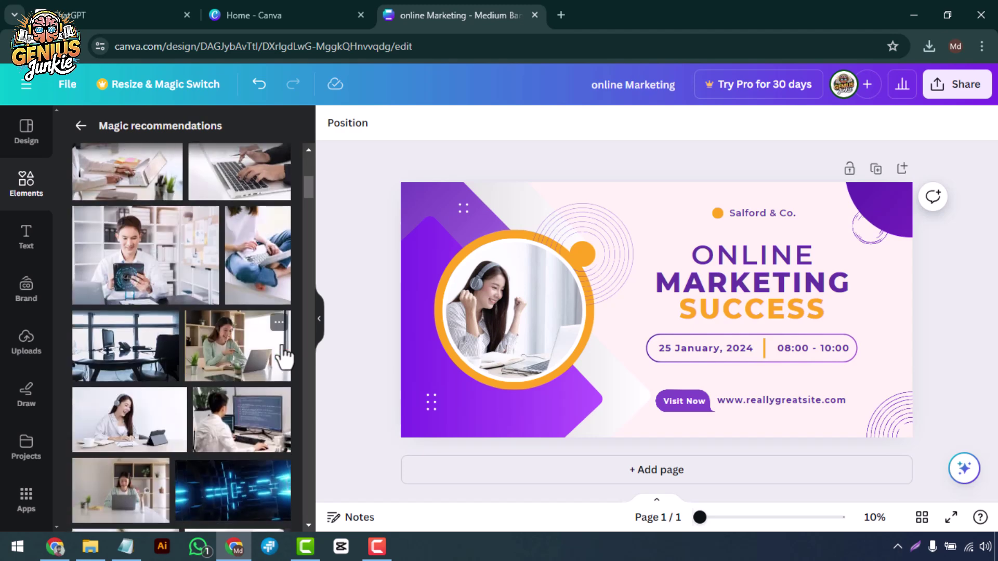
drag(204, 389, 520, 311)
Step: Enlarge the photo inside the circular frame and shift it slightly so the woman with the laptop is centred
double_click(530, 373)
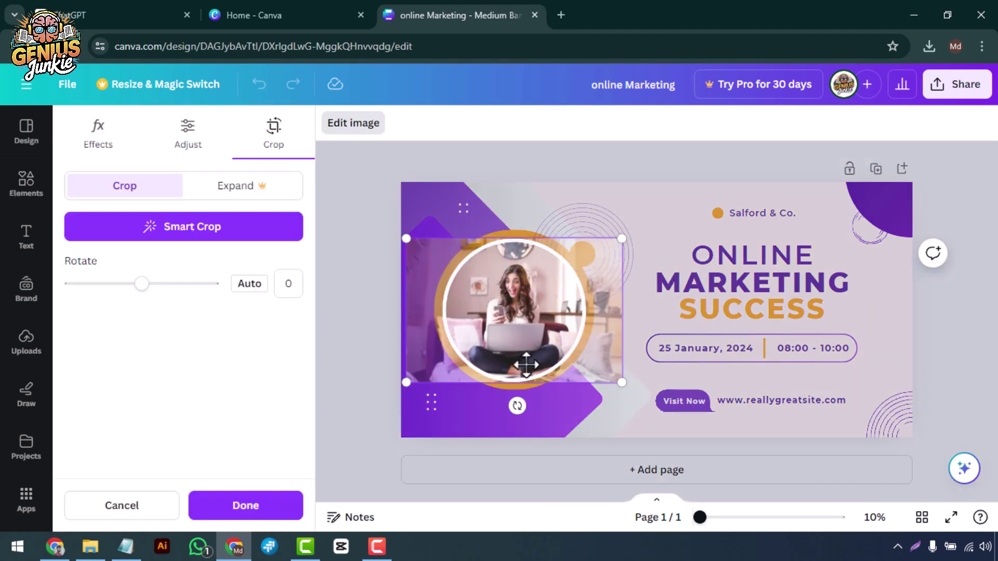
drag(408, 387, 394, 394)
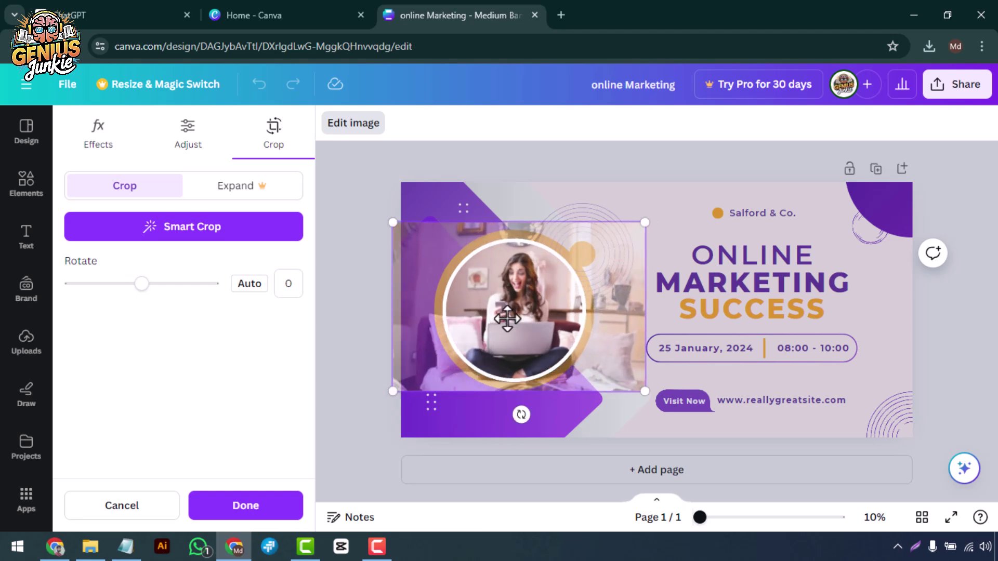
drag(508, 319, 501, 314)
click(593, 445)
click(940, 356)
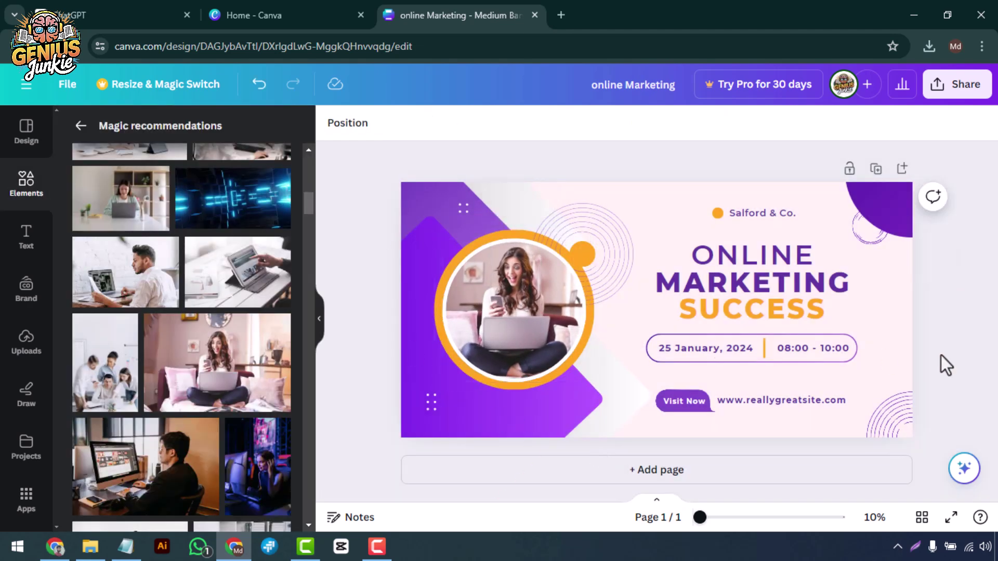
Step: Add the round black halftone-dot graphic from the recommended graphics over the circular photo
click(26, 183)
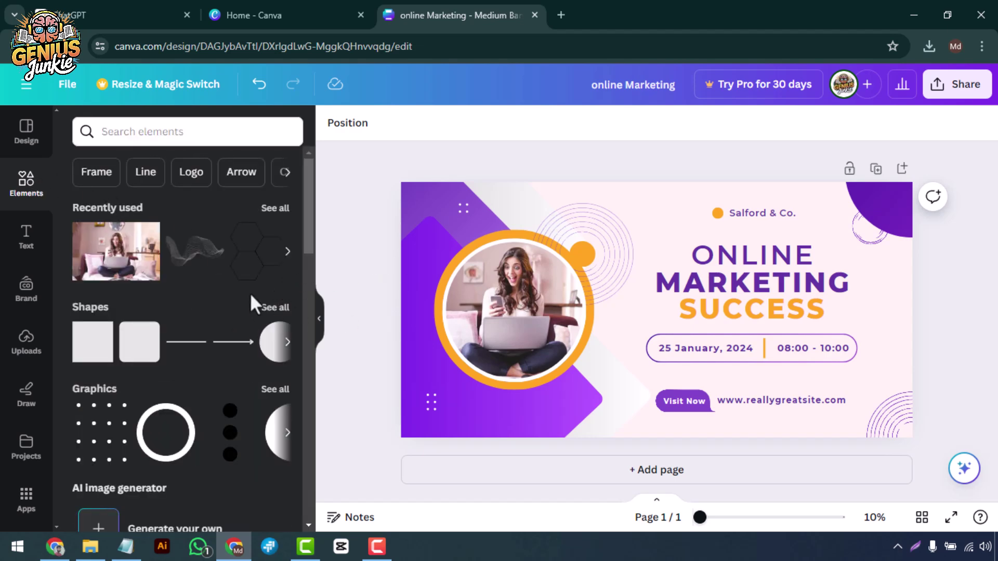
scroll(284, 331, down, 2)
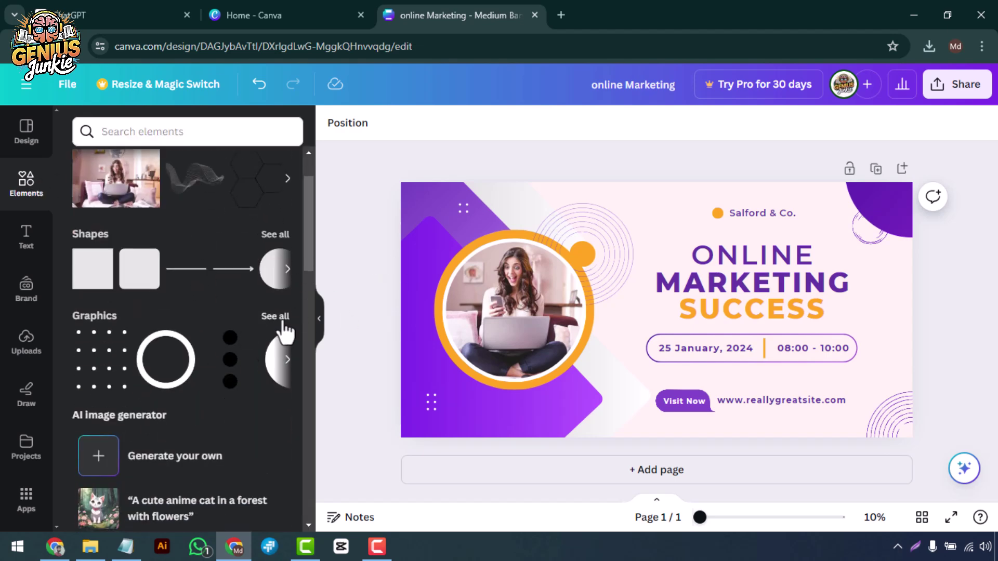
click(283, 322)
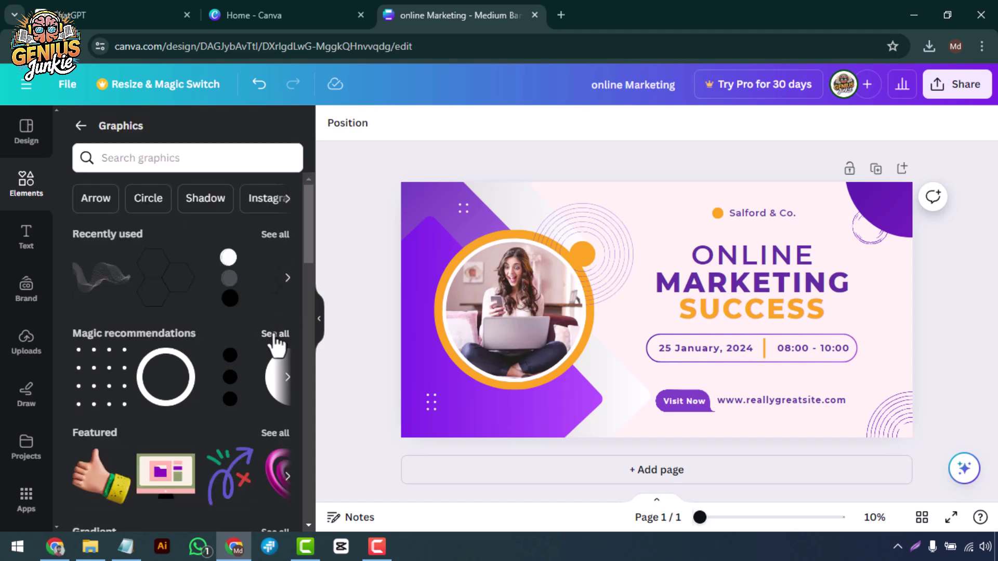
click(276, 337)
scroll(174, 383, down, 5)
drag(173, 383, 562, 331)
Step: Send the halftone-dot graphic backward layer by layer until it sits behind the circular photo and its orange ring
right_click(562, 332)
click(813, 373)
right_click(591, 335)
mouse_move(644, 318)
click(815, 373)
right_click(591, 330)
click(821, 374)
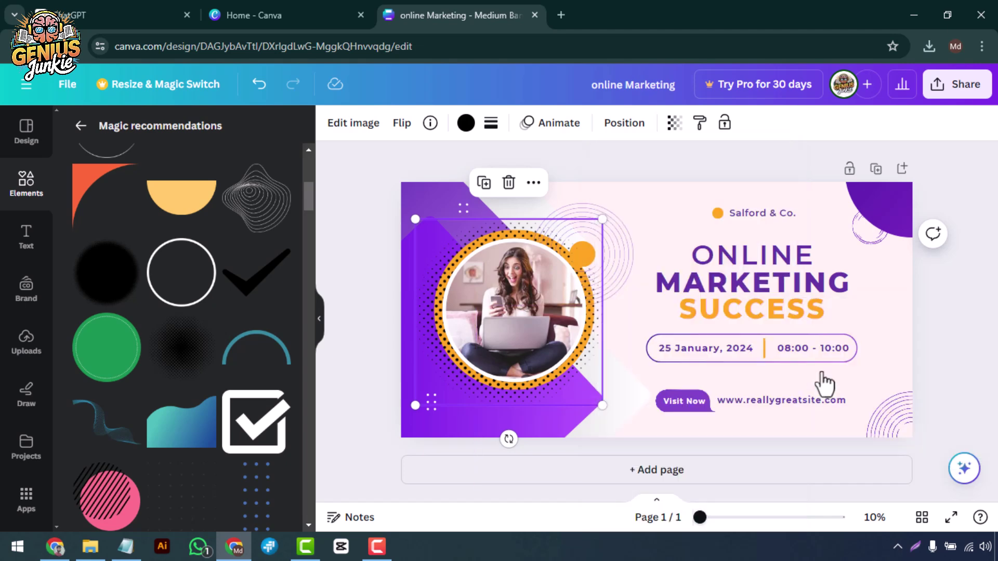
Step: Recolour the halftone dots to the document's pale pink and set their transparency to 30
right_click(437, 356)
key(Escape)
click(465, 123)
click(270, 213)
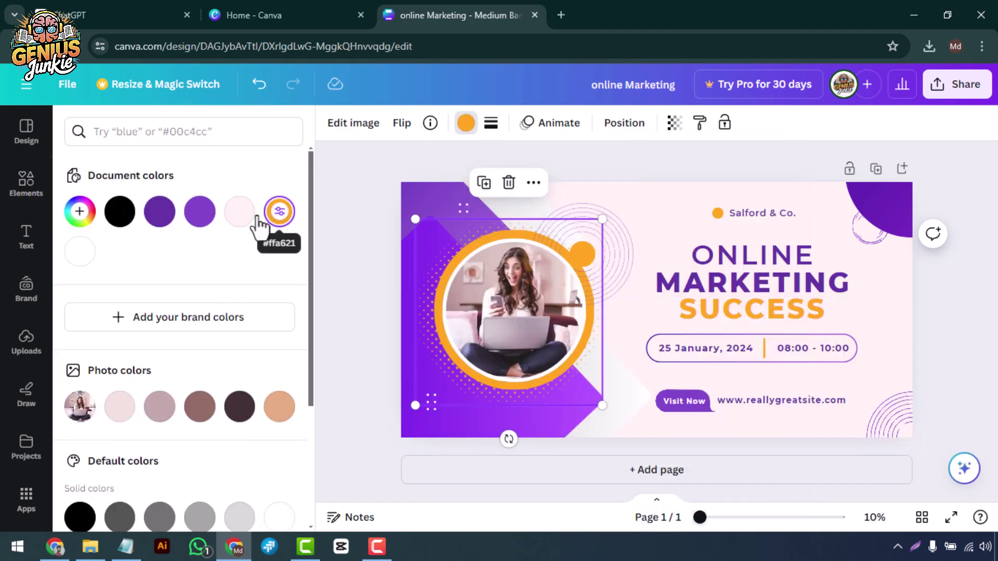
click(240, 213)
click(674, 122)
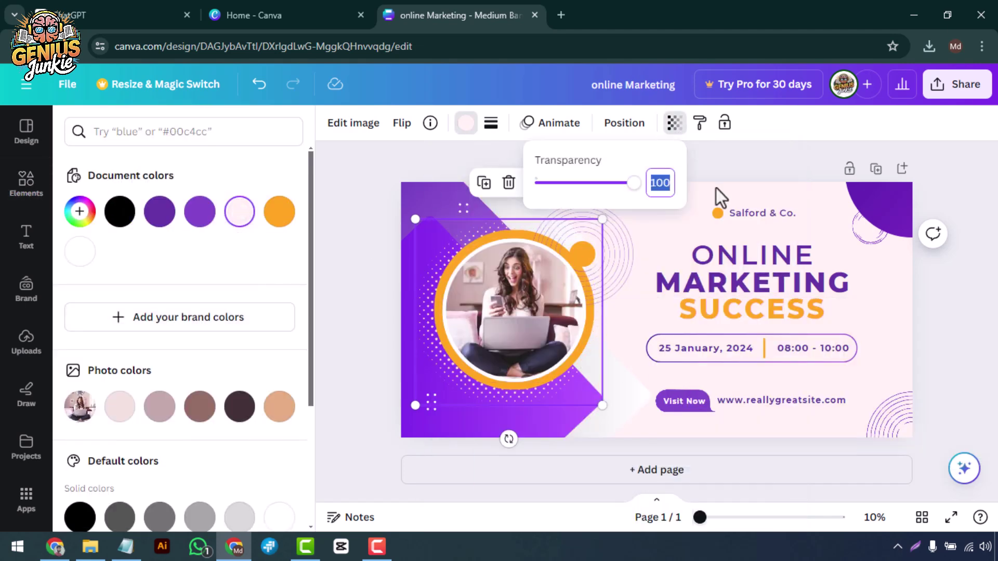
text(30)
Step: Enlarge the halftone-dot graphic so it extends farther around the circular photo
mouse_move(416, 405)
mouse_down()
mouse_move(402, 426)
mouse_move(408, 412)
mouse_up()
drag(602, 219, 626, 204)
click(372, 372)
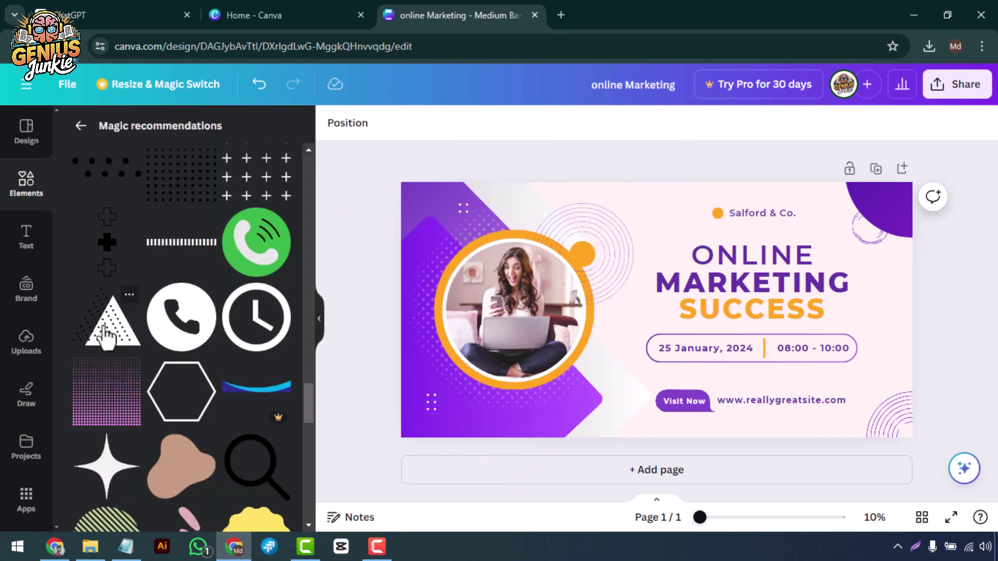
Step: Place the diagonal-striped circle graphic over the banner's lower-right corner as a faint, semi-transparent orange pattern
scroll(106, 338, down, 3)
drag(111, 403, 890, 409)
click(674, 123)
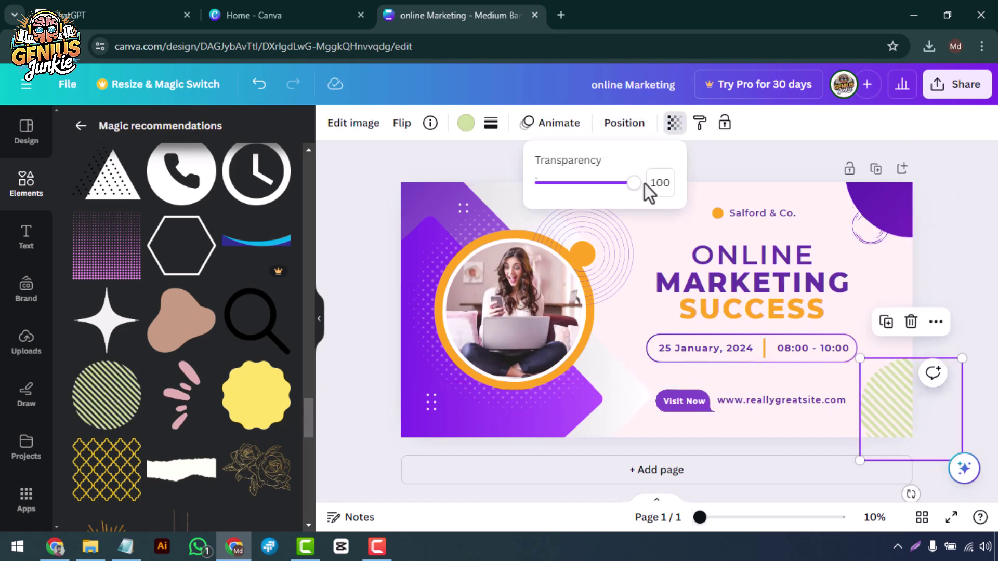
drag(647, 187, 564, 186)
click(466, 123)
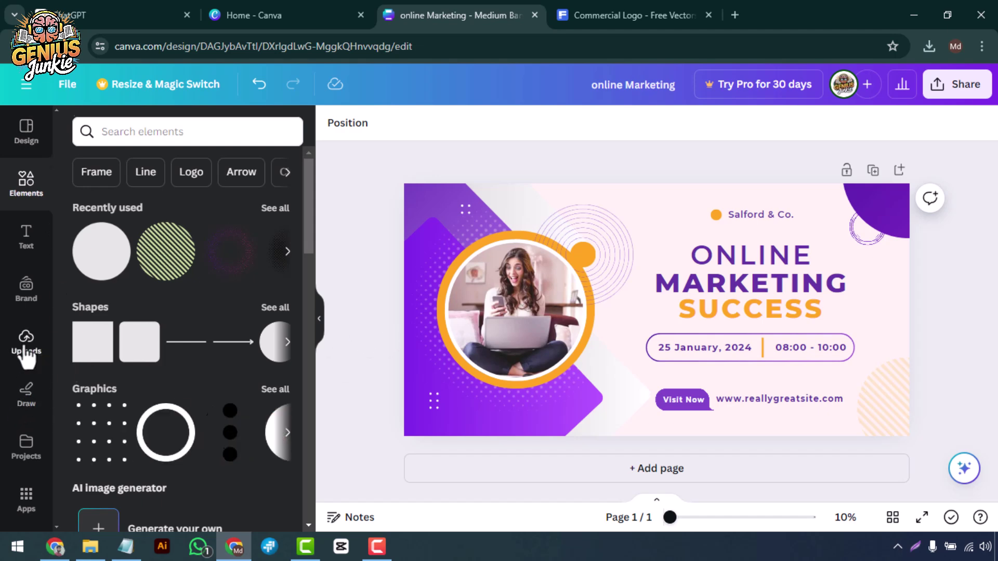
Step: Upload the PNG image "logo" from the "youtube video" folder to the design's uploads
click(25, 350)
click(89, 546)
scroll(332, 289, down, 1)
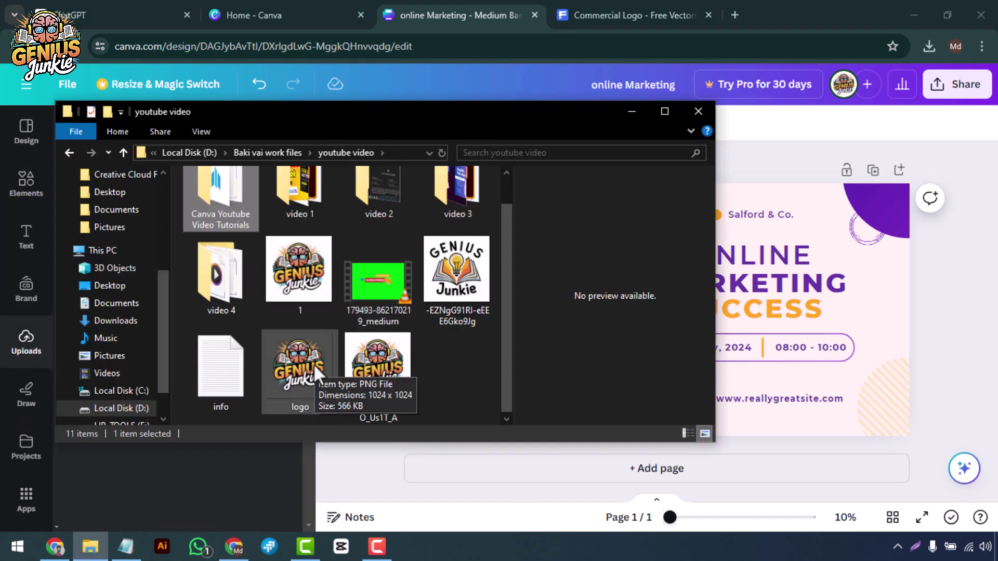
drag(313, 363, 213, 413)
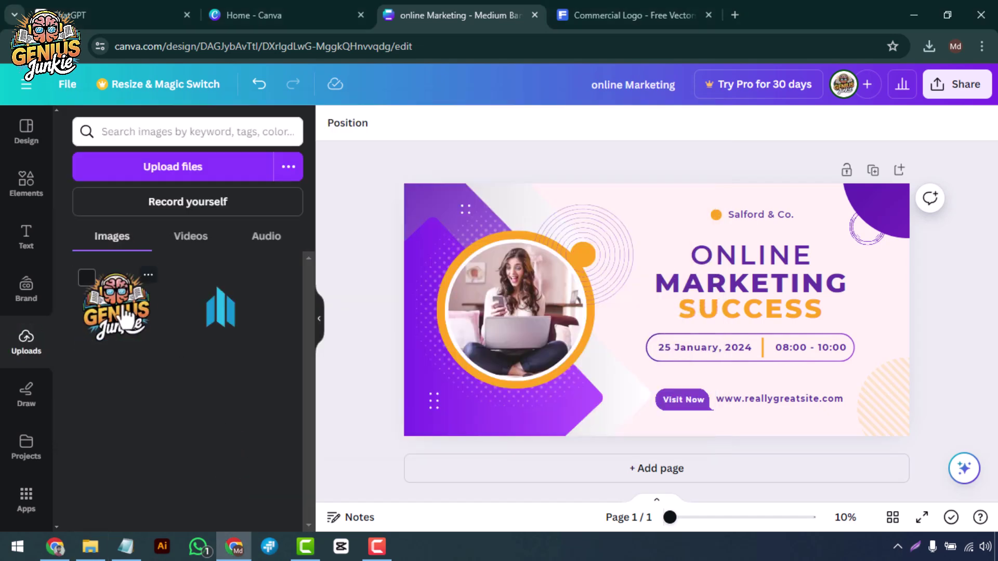
Step: Place the uploaded Genius Junkie logo at reduced size near the company name and delete the orange dot there
drag(115, 307, 704, 258)
drag(779, 336, 669, 220)
drag(653, 203, 695, 216)
scroll(716, 215, up, 5)
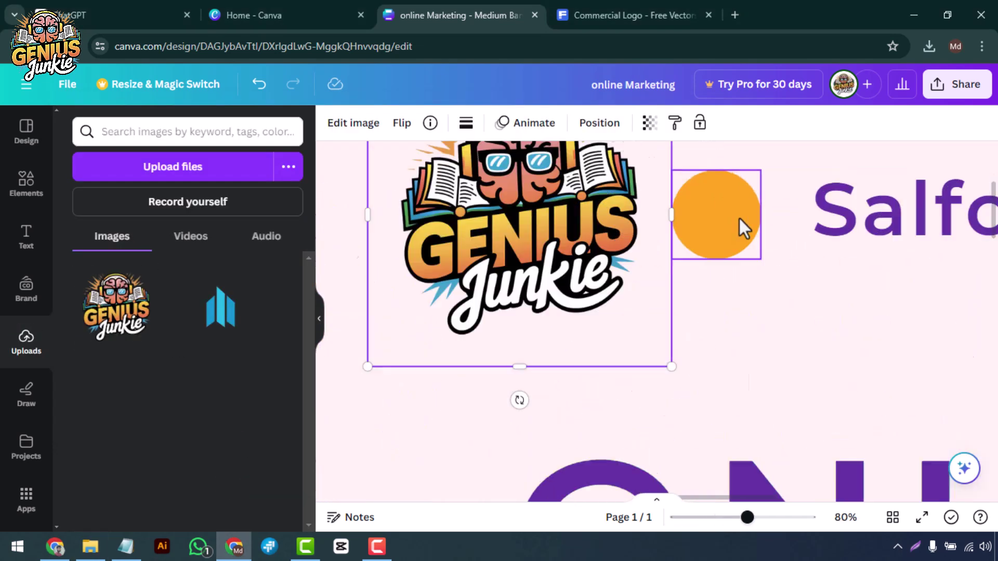
click(742, 225)
key(Delete)
Step: Shrink the logo further and align it directly in front of the company name
drag(580, 225, 732, 237)
drag(818, 370, 746, 312)
drag(666, 248, 697, 237)
scroll(698, 237, down, 2)
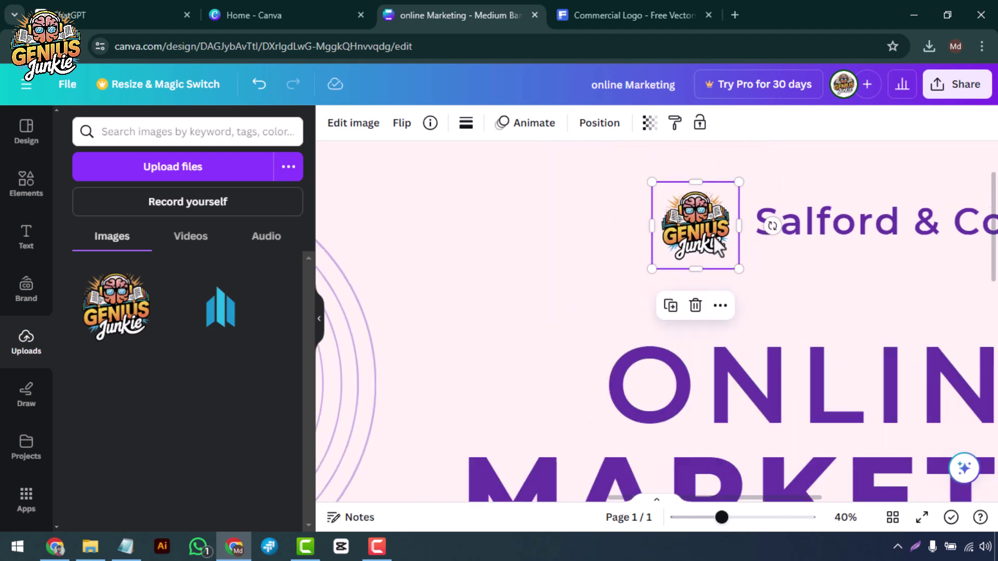
Step: Replace the company name "Salford & Co." with "Logo Name"
scroll(729, 251, up, 2)
scroll(746, 257, down, 3)
double_click(777, 241)
text(Logo Name)
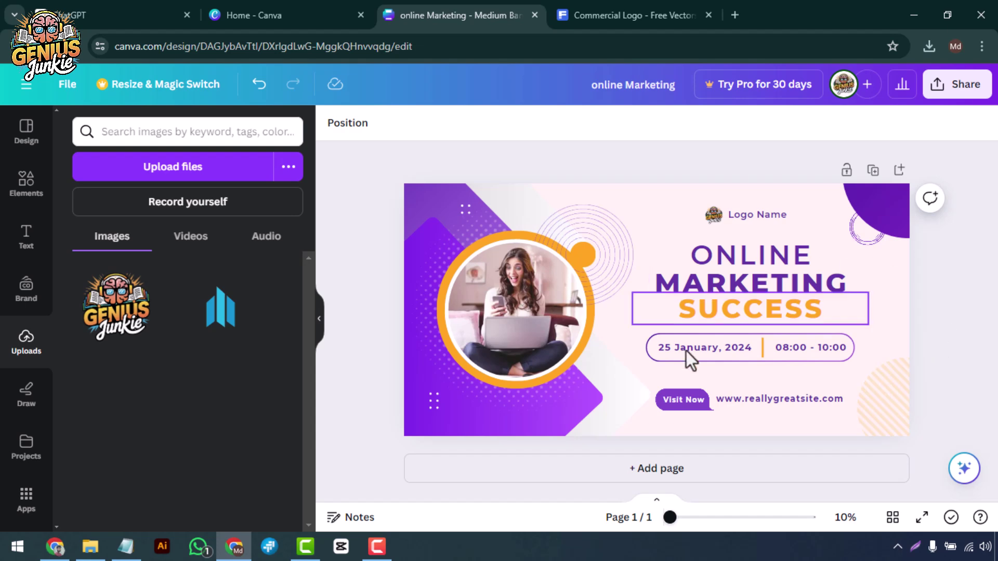
Step: Download the banner as a PNG file and open the downloaded image
click(954, 86)
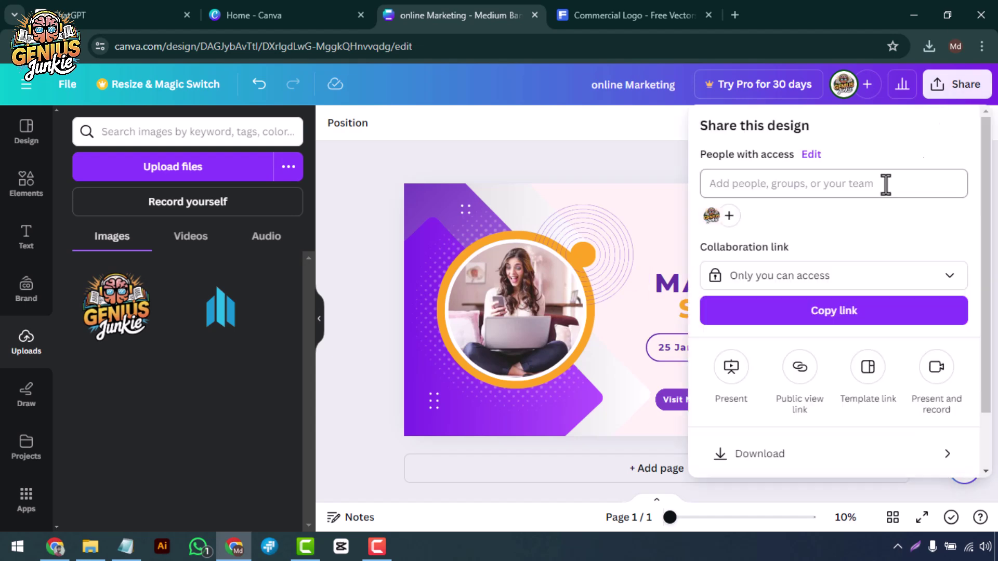
scroll(818, 356, down, 2)
click(817, 408)
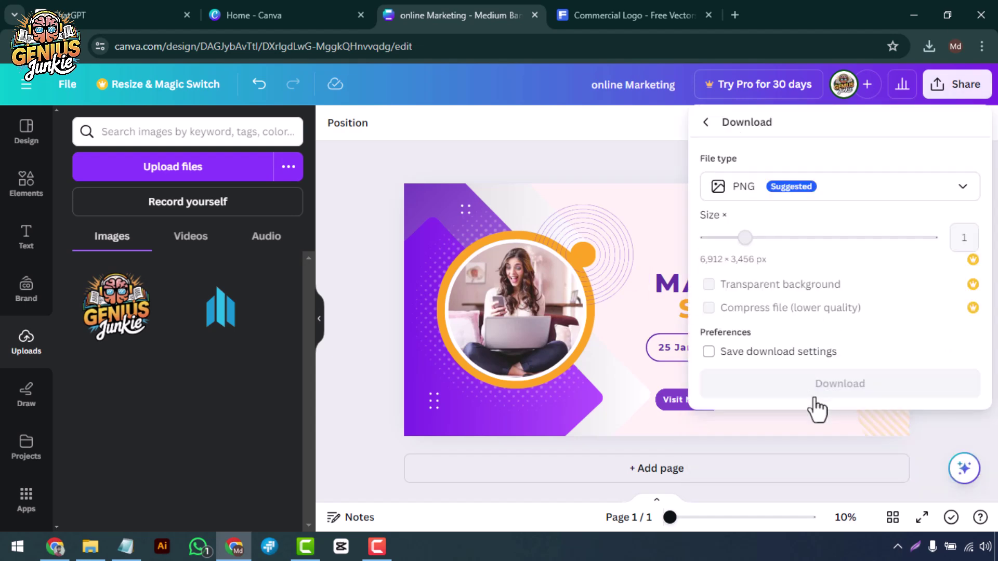
click(839, 197)
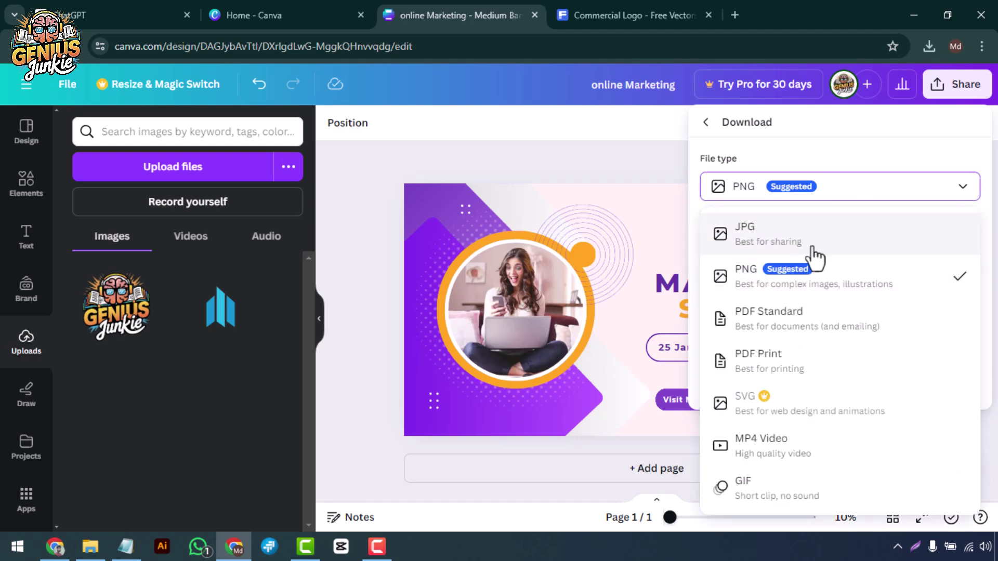
click(834, 289)
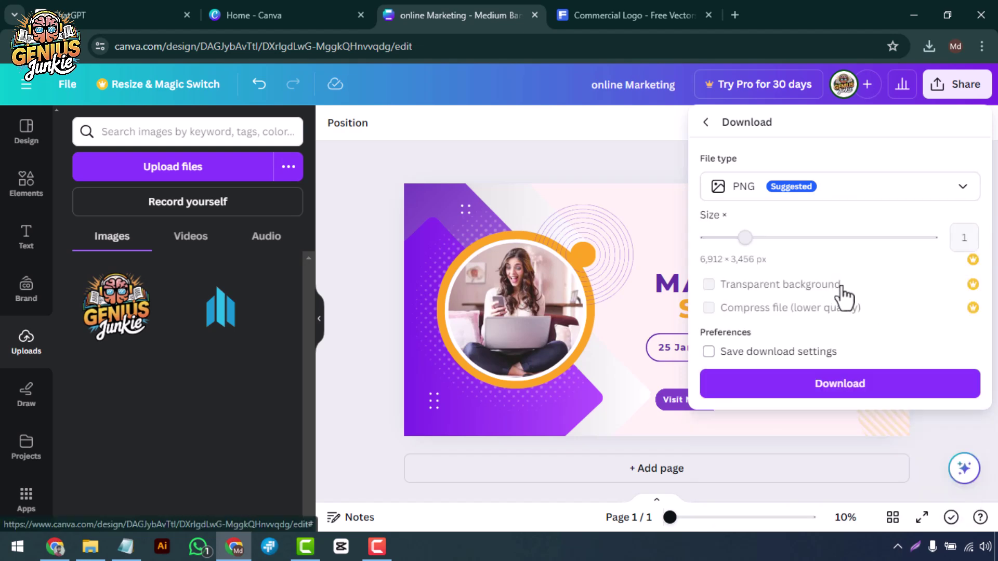
click(843, 387)
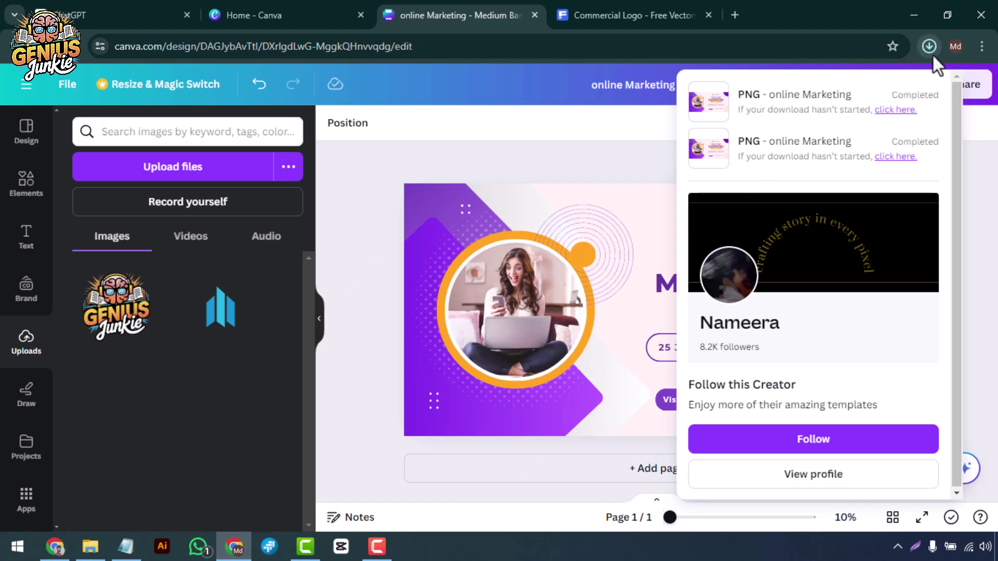
click(814, 87)
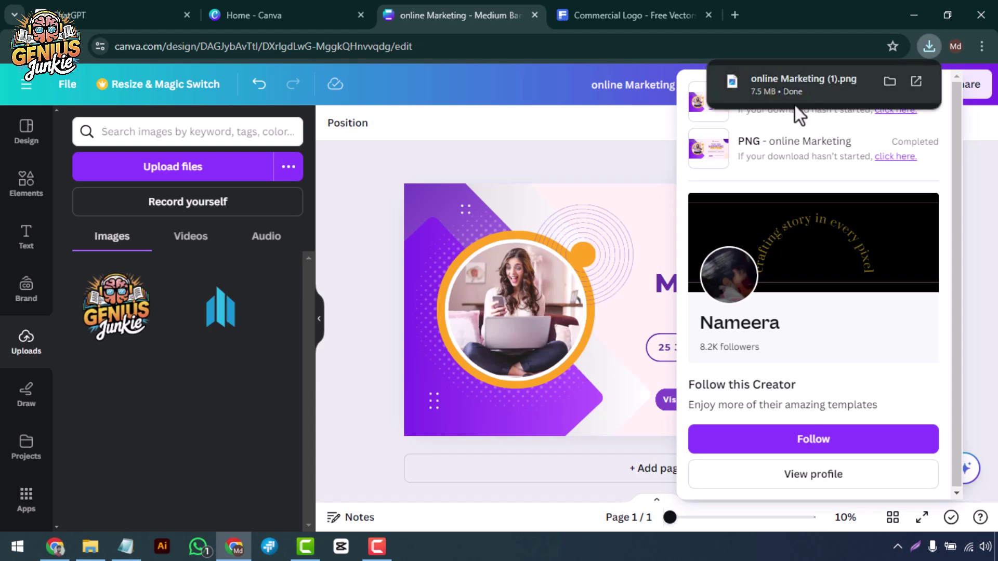